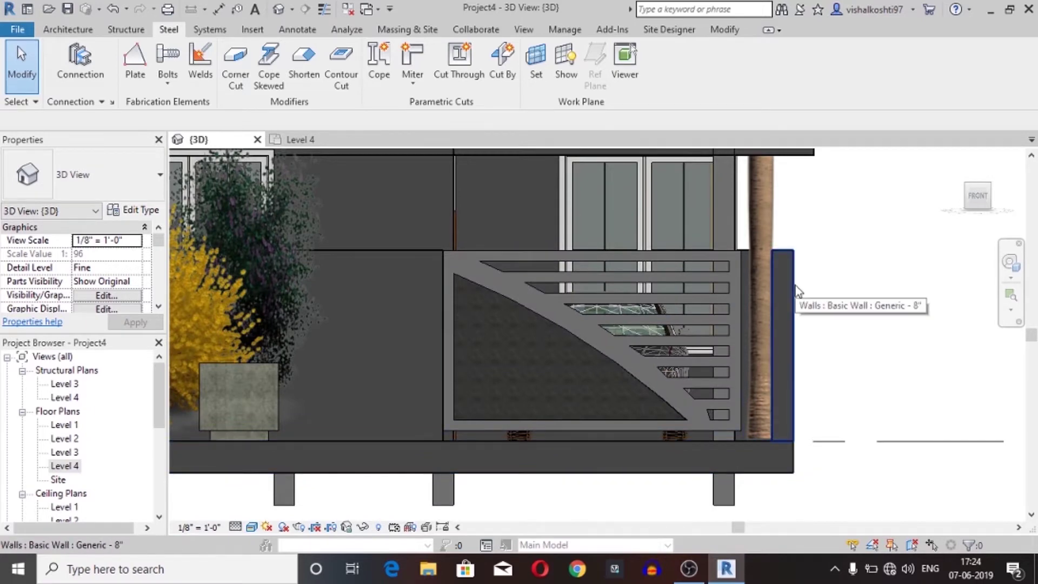
Inspect the slatted Parking gate panel, then orbit to an angled view of the balcony
{"action": "left_click", "coordinate": [476, 253]}
{"action": "scroll", "coordinate": [475, 251], "scroll_direction": "up", "scroll_amount": 2}
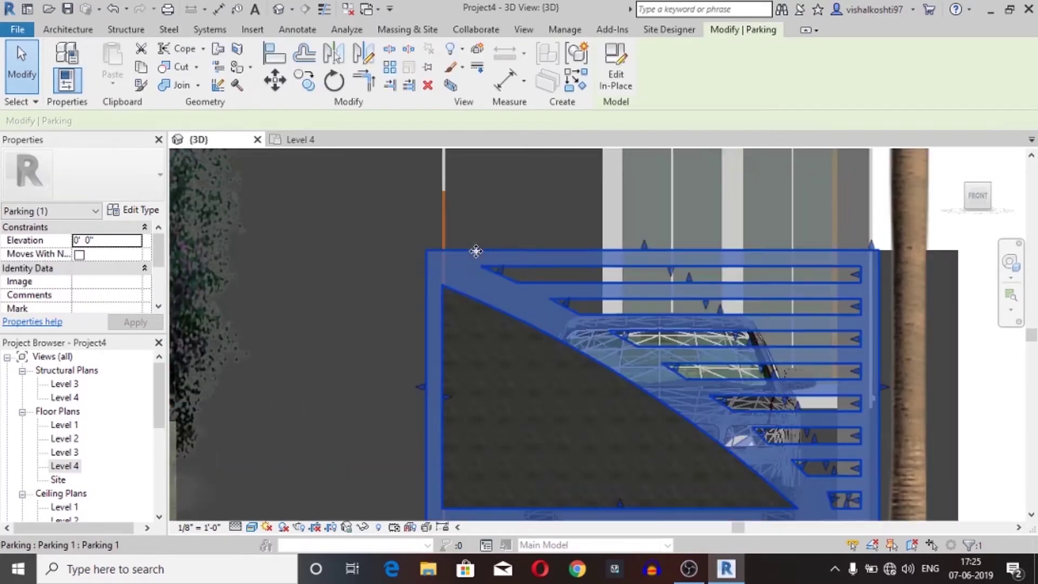
{"action": "scroll", "coordinate": [493, 197], "scroll_direction": "down", "scroll_amount": 1}
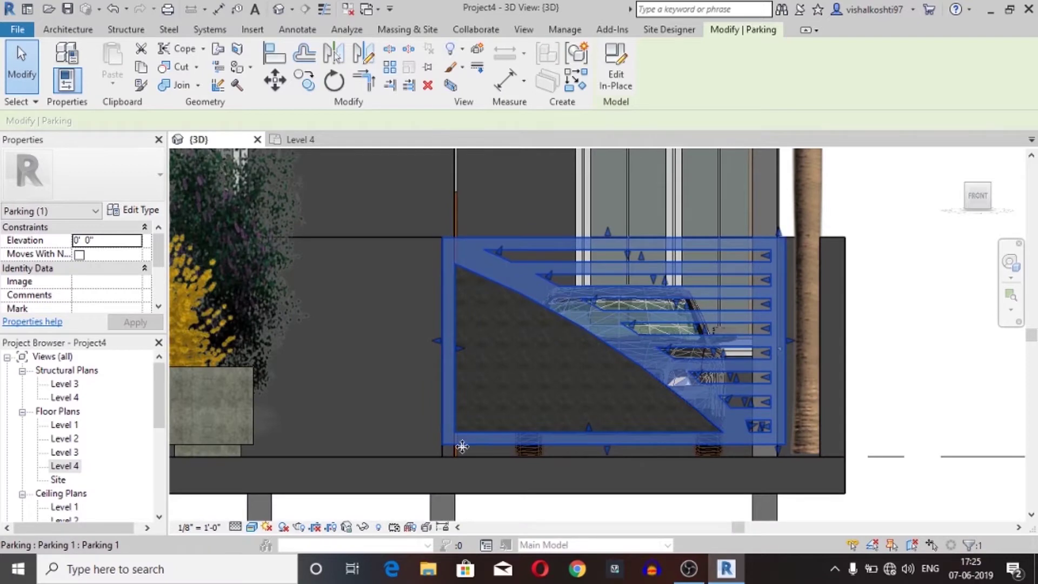
{"action": "scroll", "coordinate": [460, 424], "scroll_direction": "up", "scroll_amount": 1}
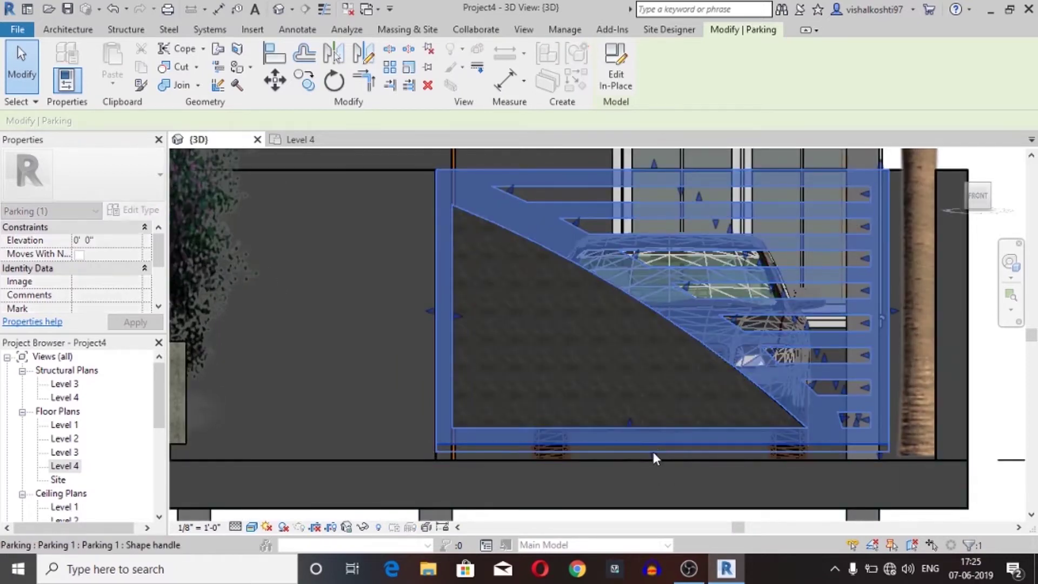
{"action": "left_click", "coordinate": [660, 476]}
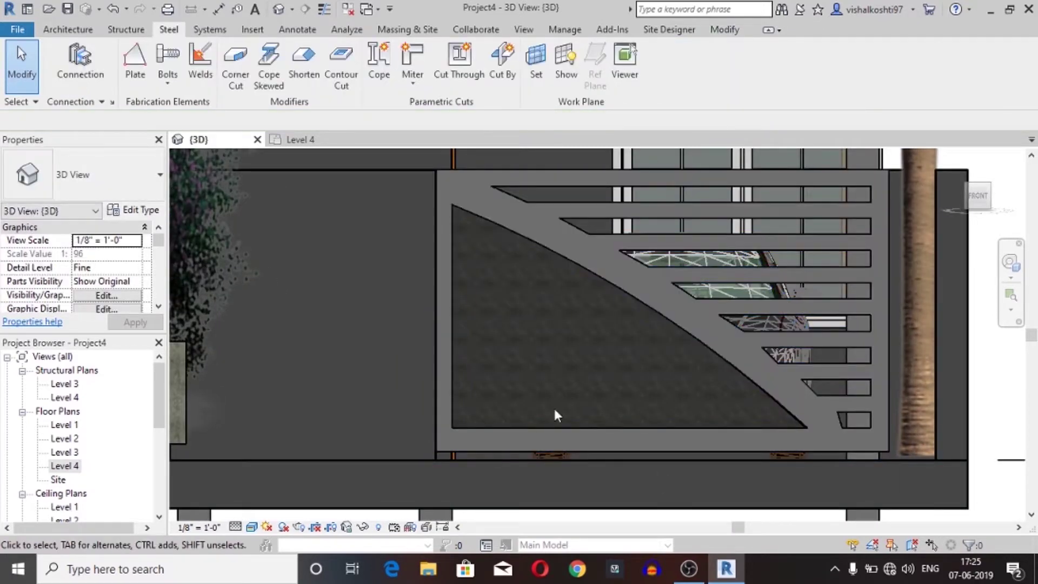
{"action": "scroll", "coordinate": [546, 411], "scroll_direction": "down", "scroll_amount": 2}
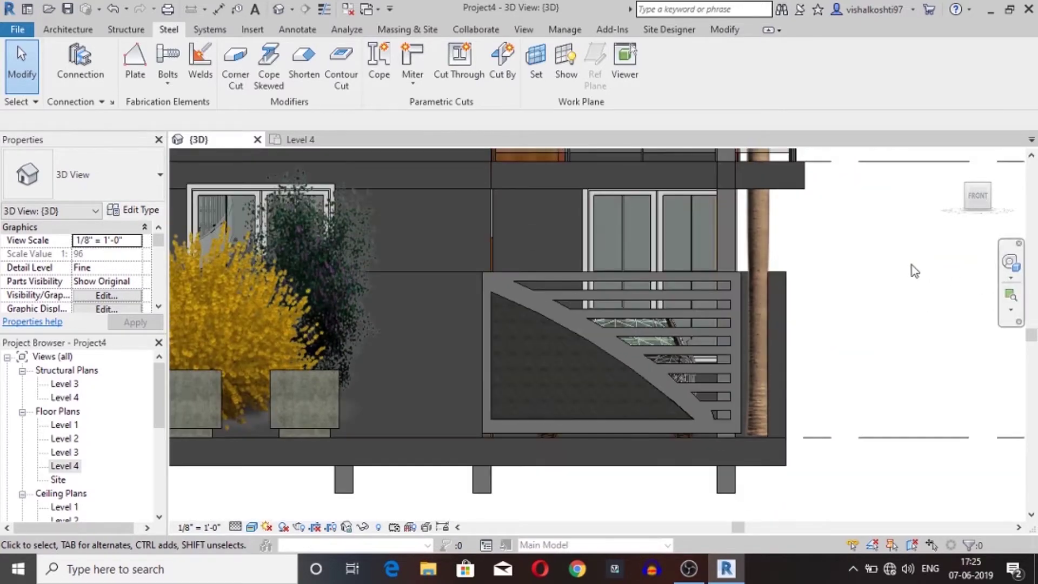
{"action": "mouse_move", "coordinate": [911, 270]}
{"action": "middle_mouse_down", "text": "shift"}
{"action": "mouse_move", "coordinate": [841, 332]}
{"action": "mouse_move", "coordinate": [800, 322]}
{"action": "middle_mouse_up", "text": "shift"}
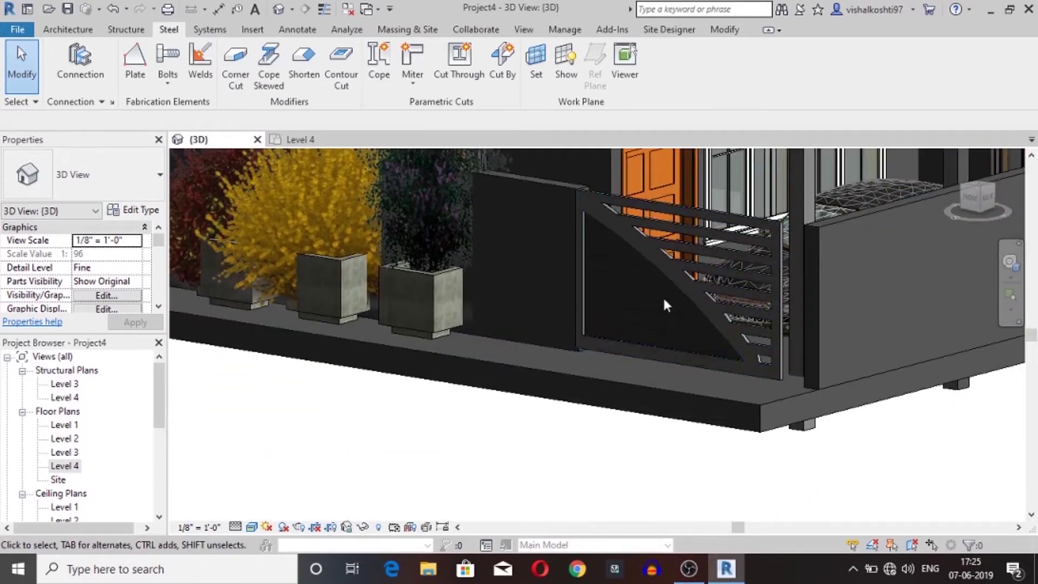
{"action": "scroll", "coordinate": [750, 238], "scroll_direction": "up", "scroll_amount": 2}
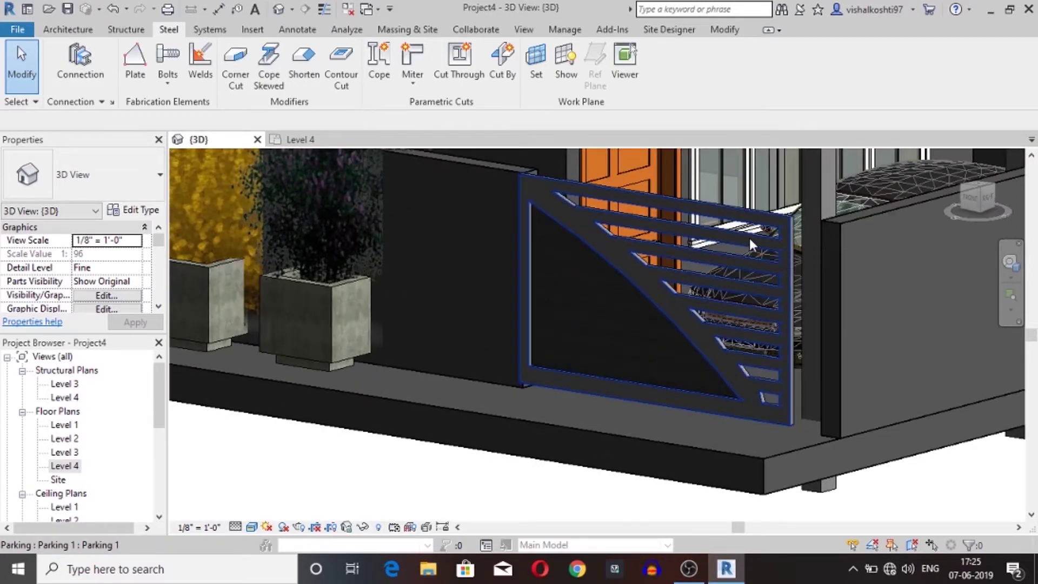
Reselect the Parking gate panel, then clear the selection and zoom out
{"action": "left_click", "coordinate": [749, 238]}
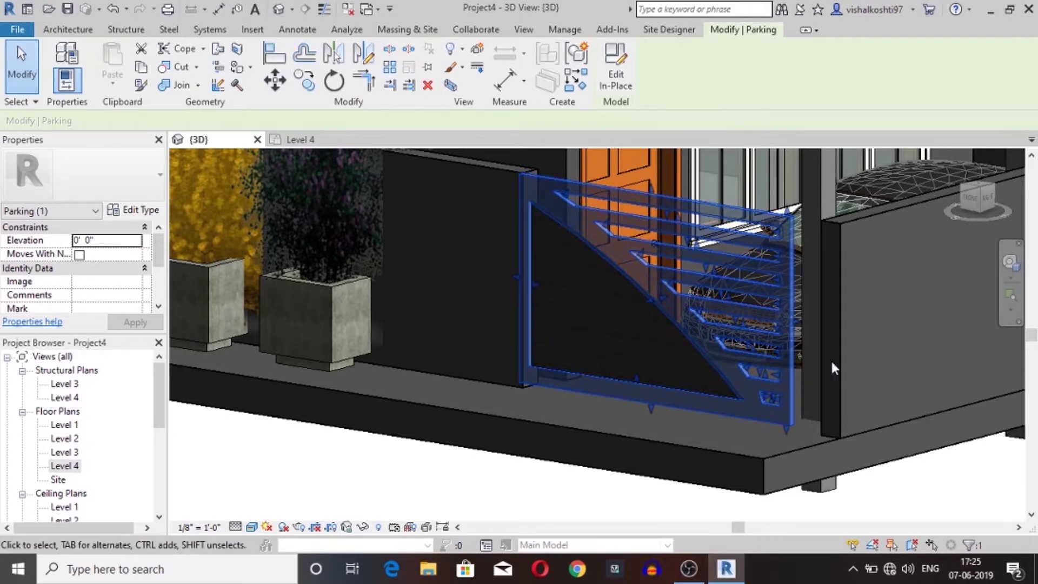
{"action": "left_click", "coordinate": [860, 505]}
{"action": "scroll", "coordinate": [583, 339], "scroll_direction": "down", "scroll_amount": 3}
{"action": "scroll", "coordinate": [583, 340], "scroll_direction": "down", "scroll_amount": 1}
{"action": "scroll", "coordinate": [582, 335], "scroll_direction": "down", "scroll_amount": 2}
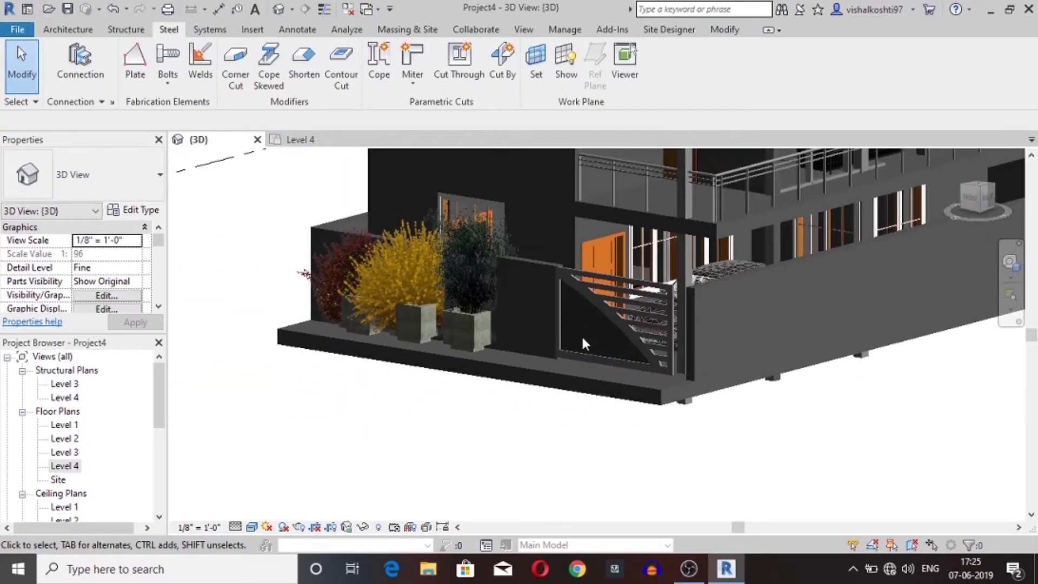
{"action": "scroll", "coordinate": [581, 334], "scroll_direction": "down", "scroll_amount": 2}
{"action": "scroll", "coordinate": [581, 335], "scroll_direction": "down", "scroll_amount": 2}
{"action": "scroll", "coordinate": [438, 256], "scroll_direction": "up", "scroll_amount": 2}
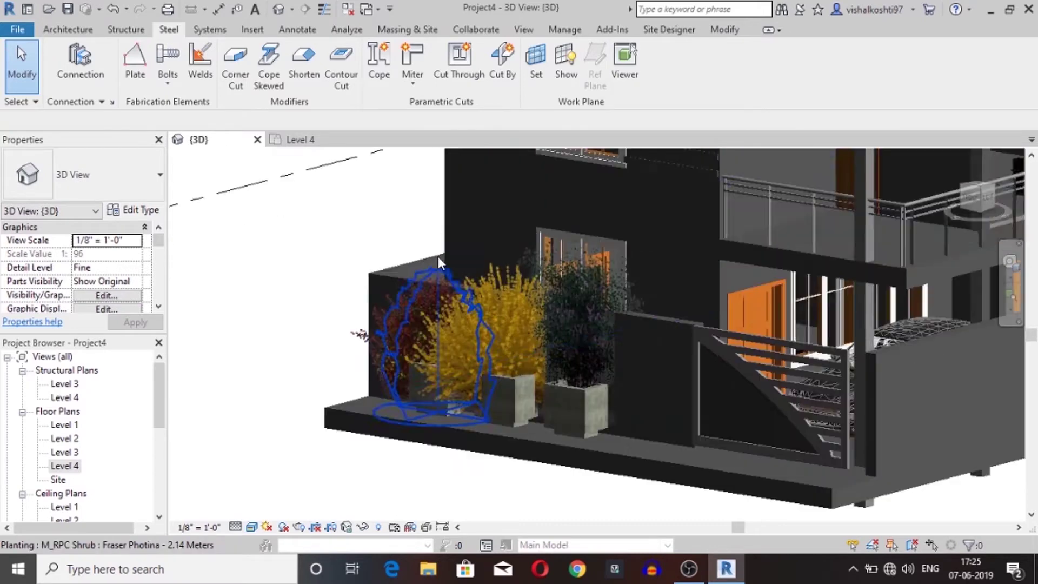
{"action": "scroll", "coordinate": [440, 244], "scroll_direction": "up", "scroll_amount": 2}
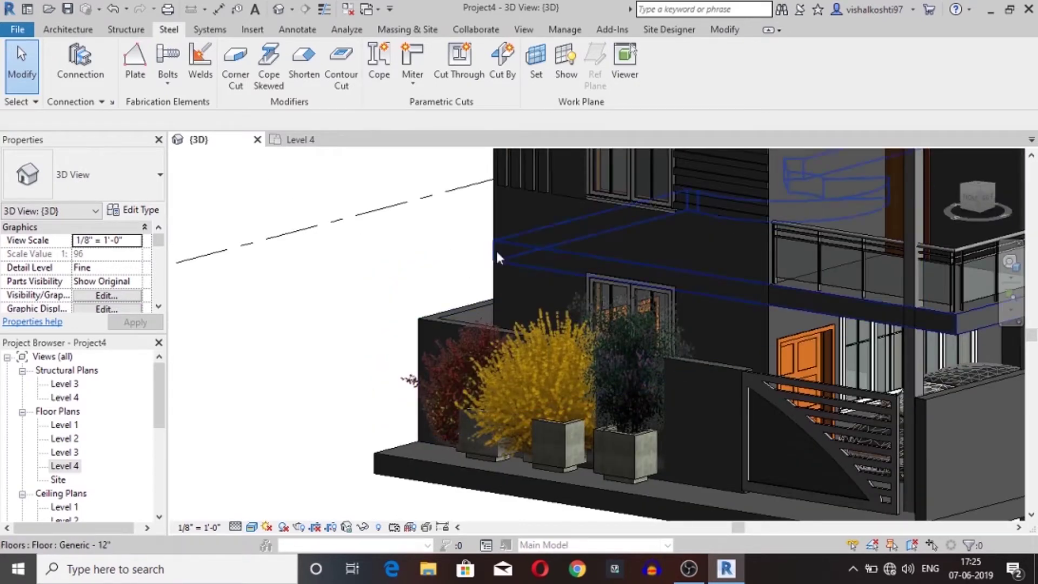
Raise the top of the low planter wall behind the shrubs by dragging it upward
{"action": "left_click", "coordinate": [691, 360]}
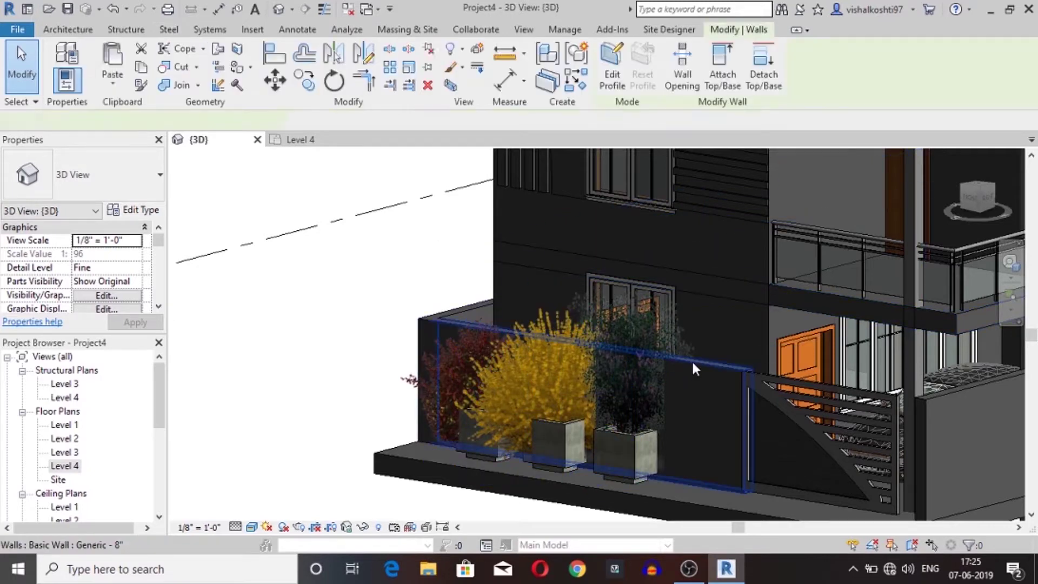
{"action": "left_click_drag", "start_coordinate": [591, 336], "coordinate": [584, 304]}
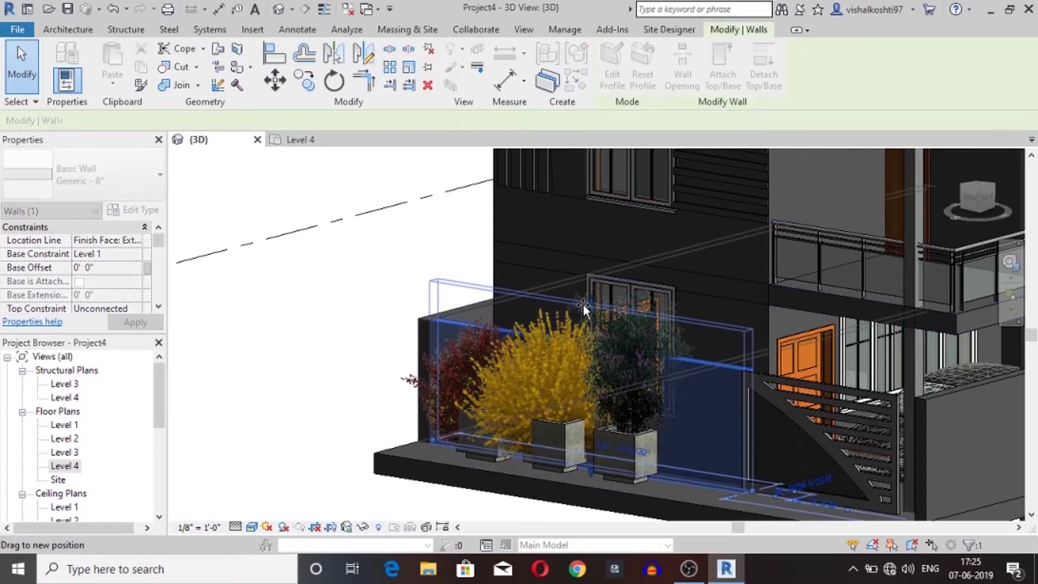
{"action": "key", "text": "Escape"}
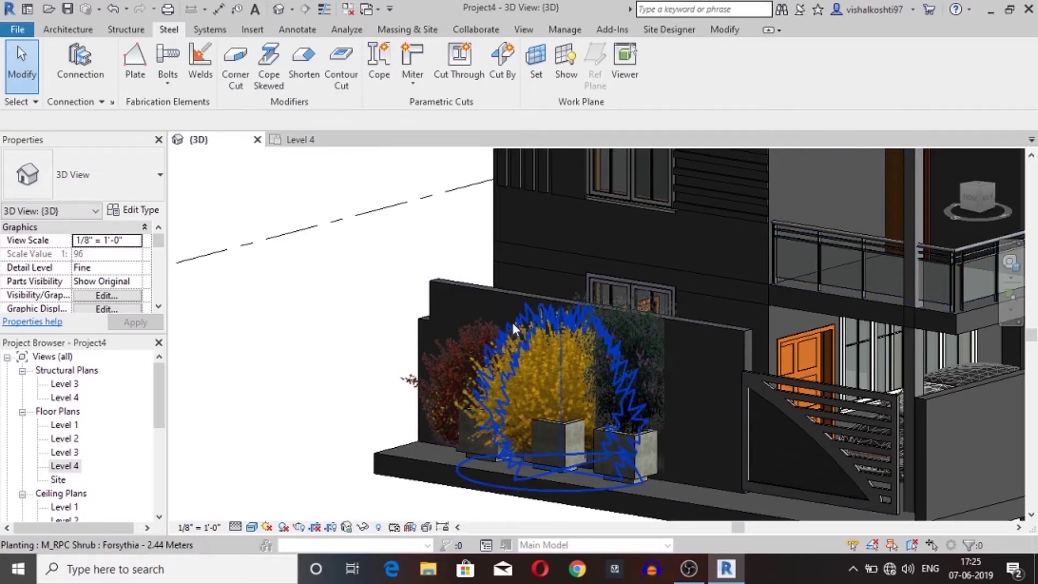
{"action": "middle_click_drag", "start_coordinate": [513, 323], "coordinate": [958, 494], "text": "shift"}
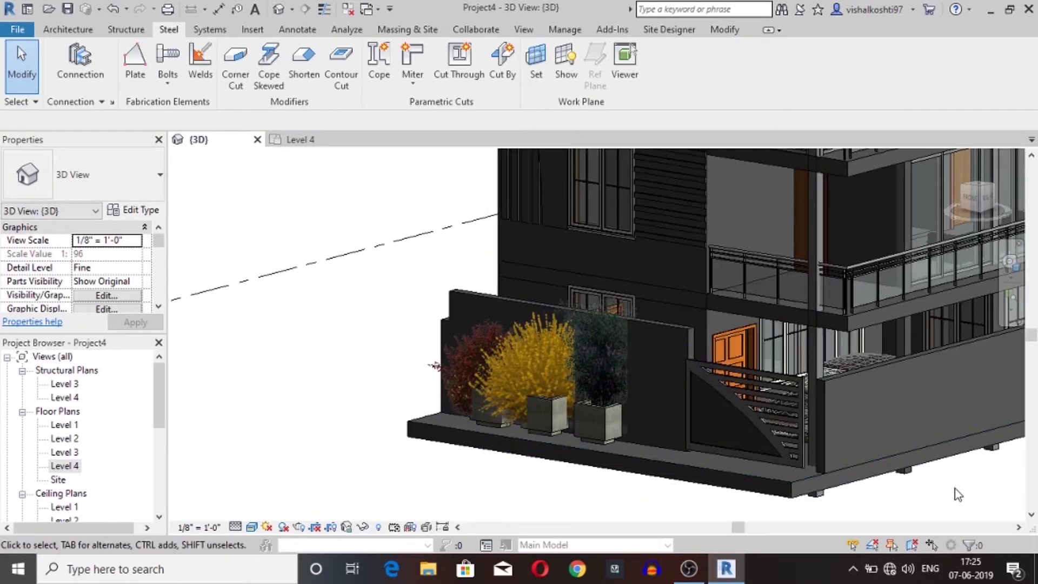
Undo the planter wall height change, restoring its original height
{"action": "left_click", "coordinate": [681, 333]}
{"action": "key", "text": "ctrl+z"}
{"action": "scroll", "coordinate": [541, 329], "scroll_direction": "up", "scroll_amount": 2}
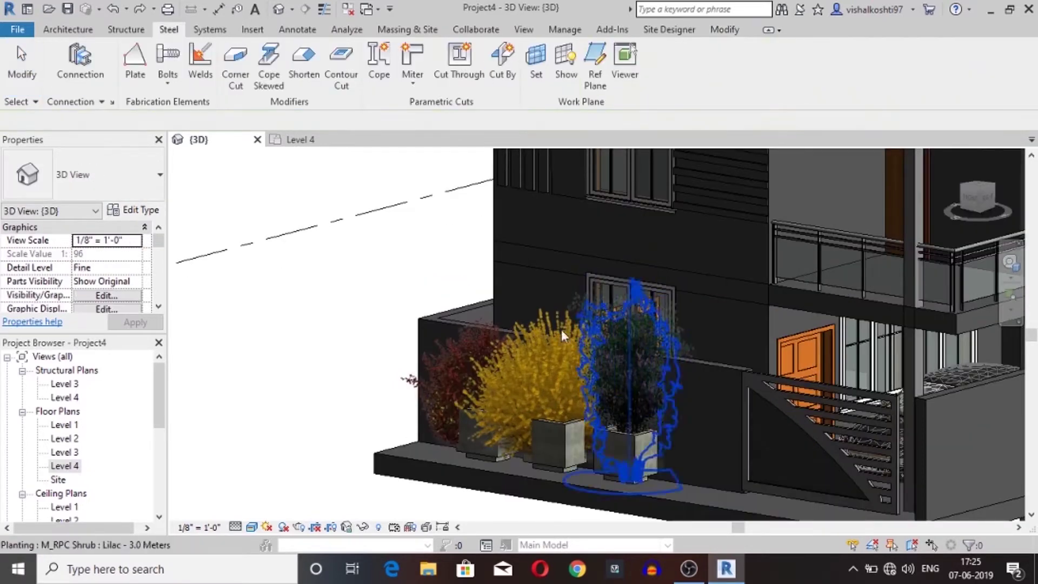
{"action": "scroll", "coordinate": [362, 259], "scroll_direction": "down", "scroll_amount": 2}
{"action": "scroll", "coordinate": [363, 259], "scroll_direction": "down", "scroll_amount": 1}
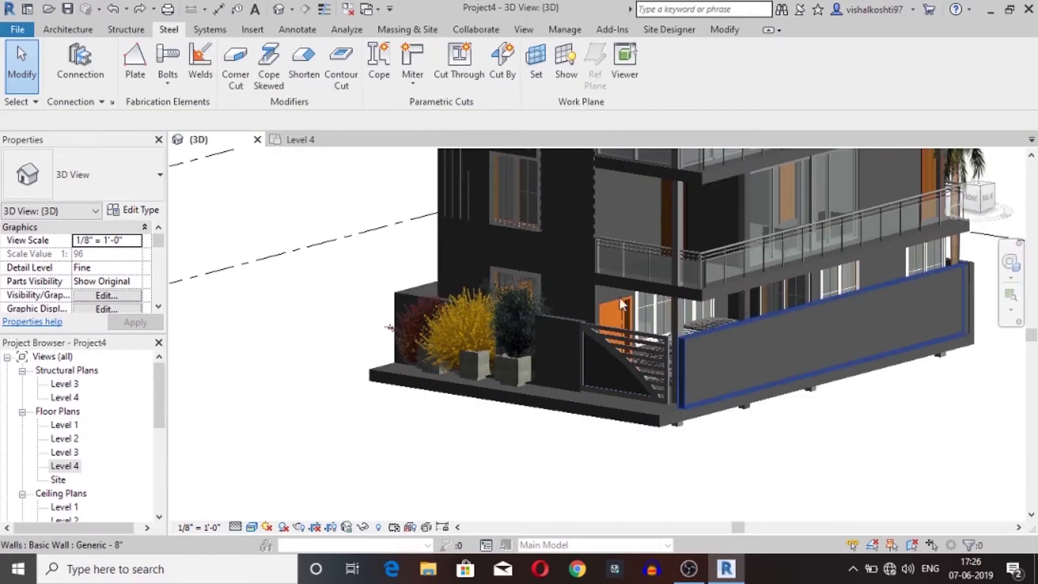
With the Parking gate panel selected, open the Materials settings under Manage
{"action": "left_click", "coordinate": [653, 347]}
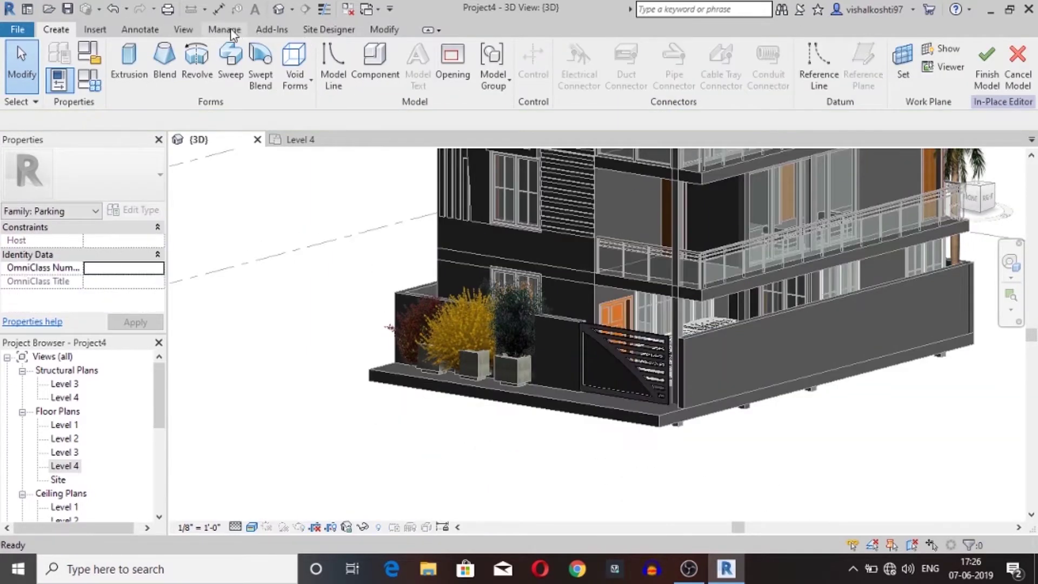
{"action": "left_click", "coordinate": [232, 31]}
{"action": "left_click", "coordinate": [64, 61]}
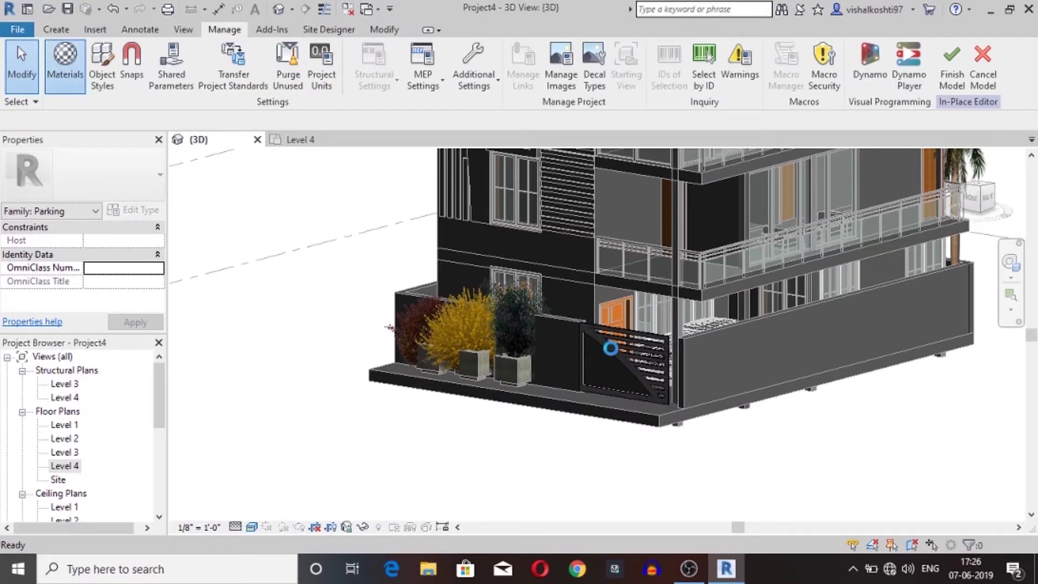
{"action": "scroll", "coordinate": [627, 327], "scroll_direction": "up", "scroll_amount": 2}
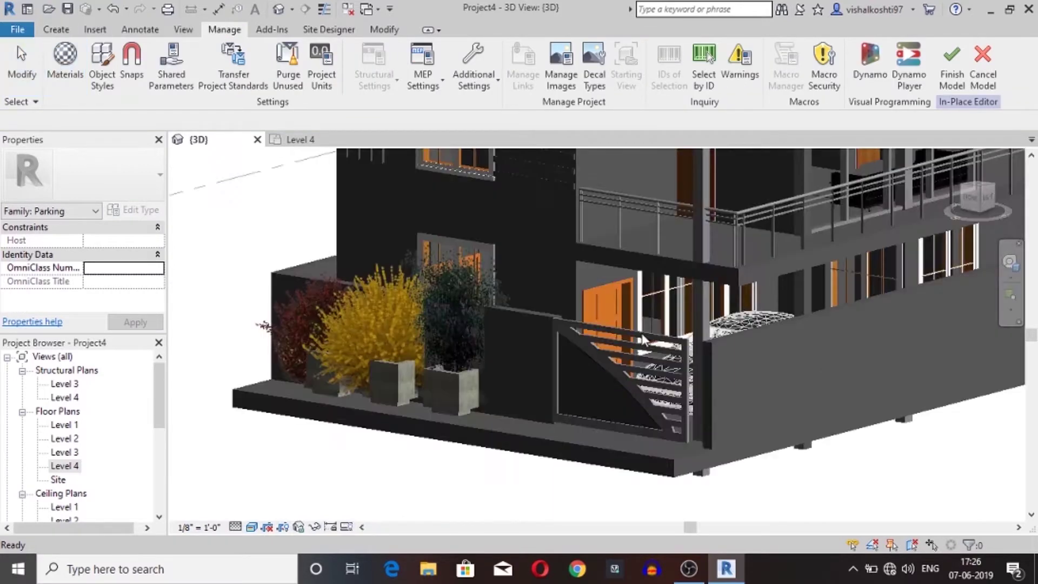